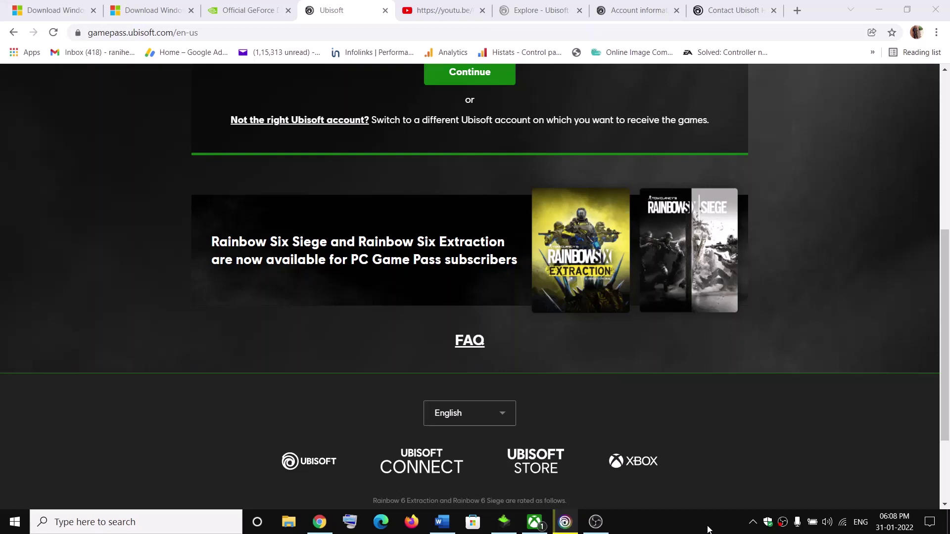
Bring up the fix-steps document and highlight its title, the Step 1 instruction and the youtu.be link
key("alt+Tab")
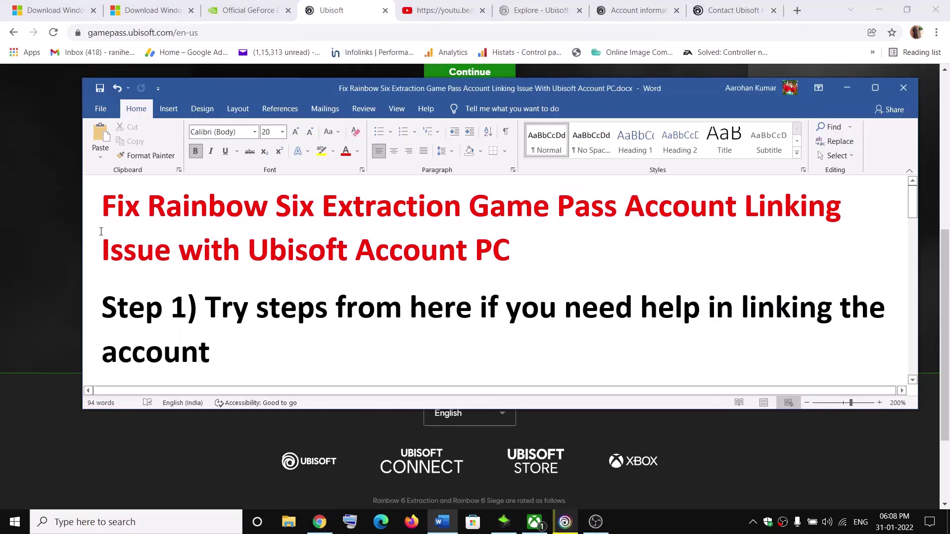
left_click_drag(179, 253, 468, 252)
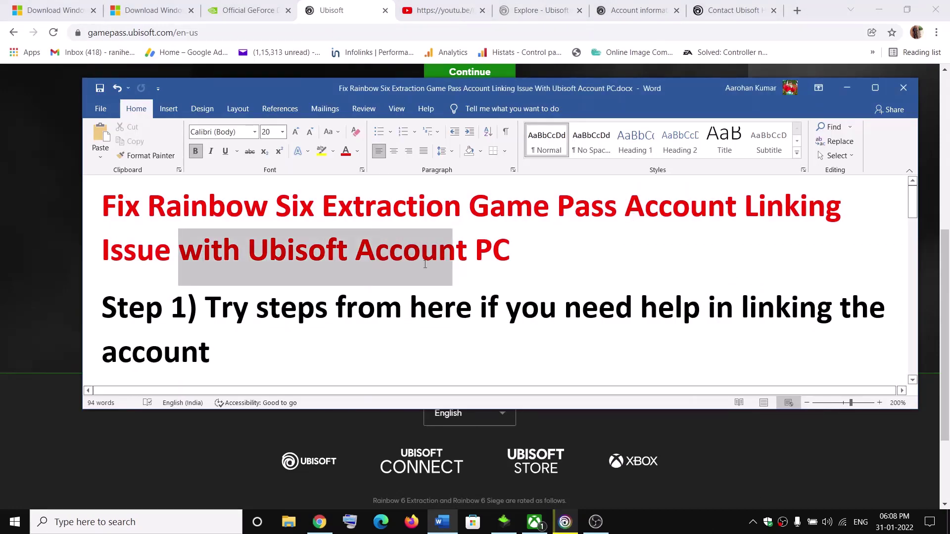
left_click(545, 258)
scroll(405, 272, "down", 2)
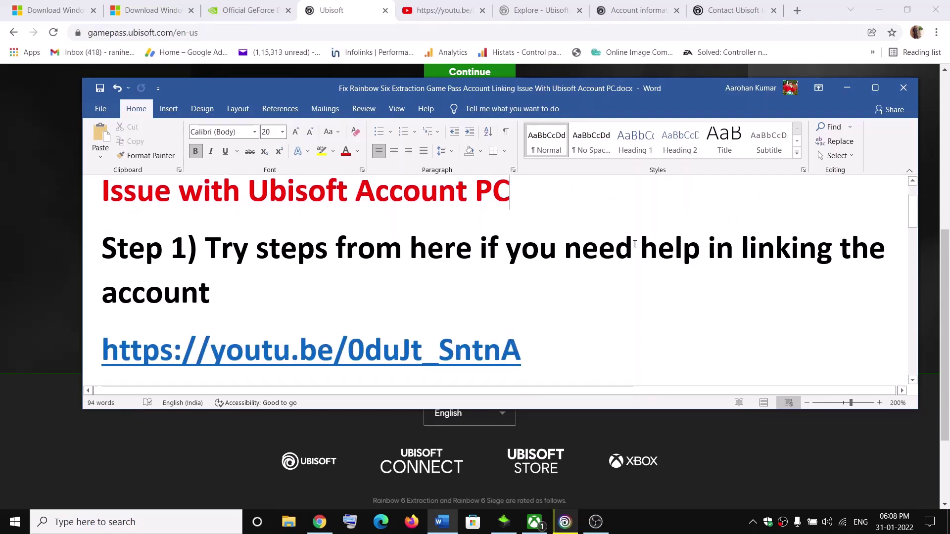
left_click_drag(566, 249, 741, 248)
left_click(215, 293)
left_click_drag(215, 293, 205, 248)
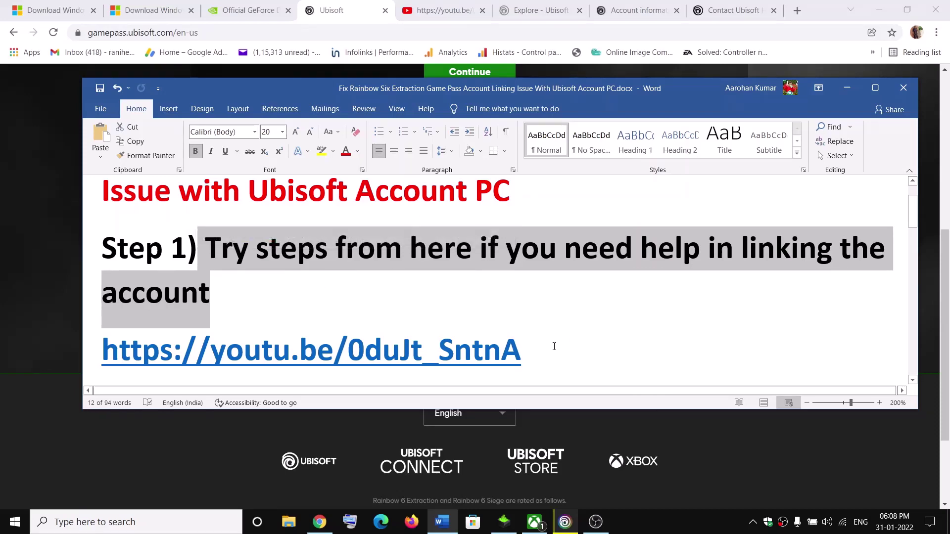
left_click_drag(554, 347, 102, 349)
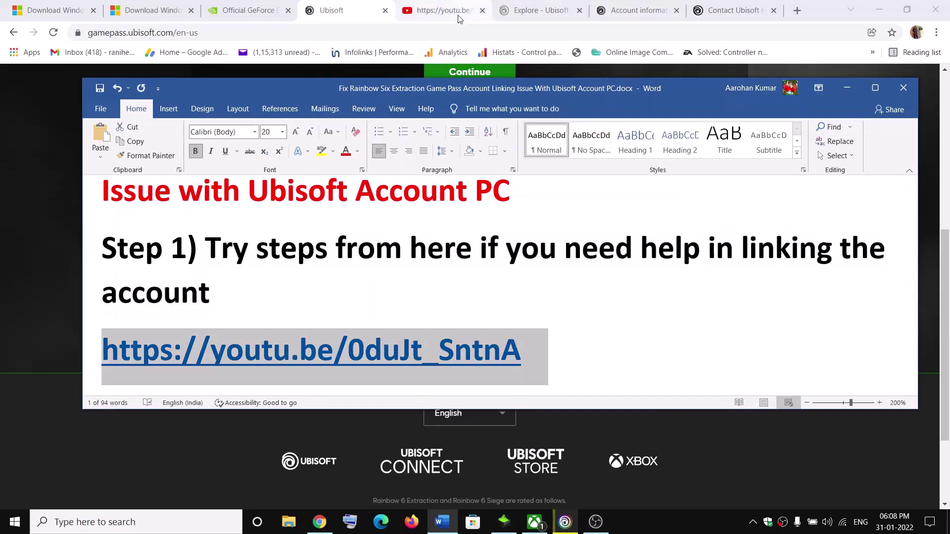
Show YouTube's search results for the Step 1 youtu.be link in Chrome
left_click(443, 10)
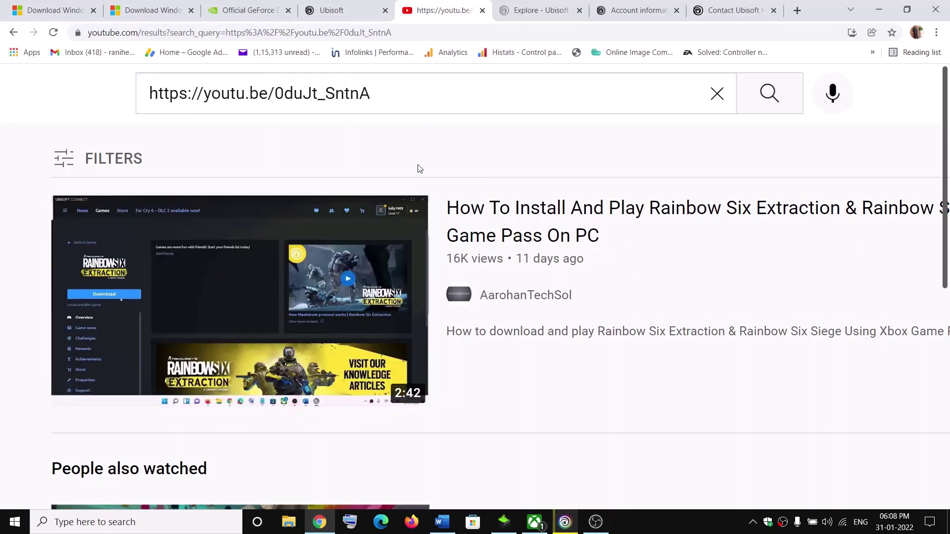
Highlight 'Game Pass subscription is active' in Step 2, then bring up the Xbox app
key("alt+Tab")
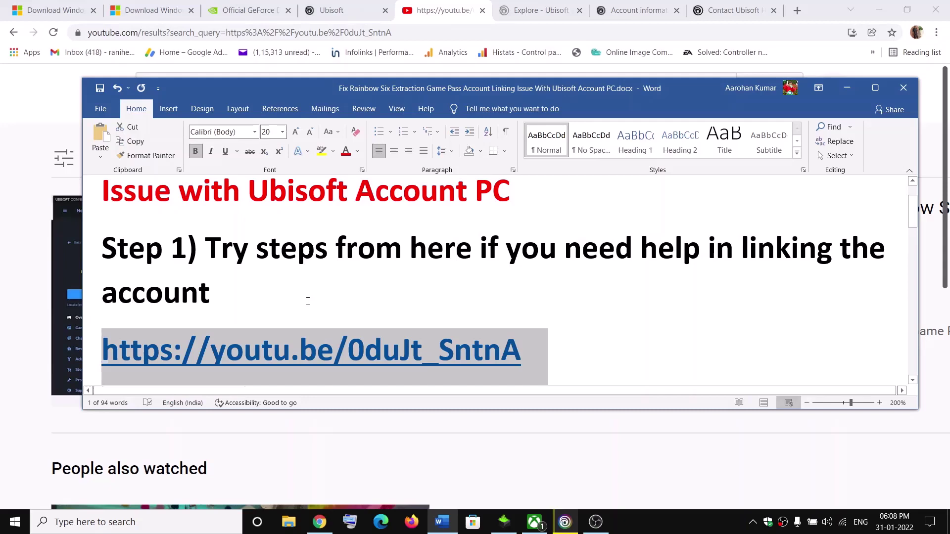
scroll(307, 301, "down", 3)
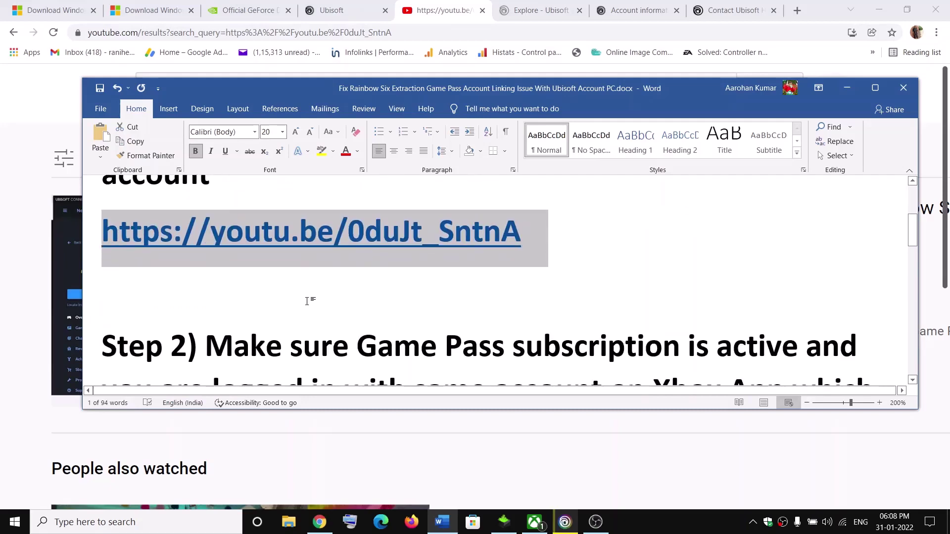
scroll(306, 301, "down", 3)
scroll(307, 301, "down", 1)
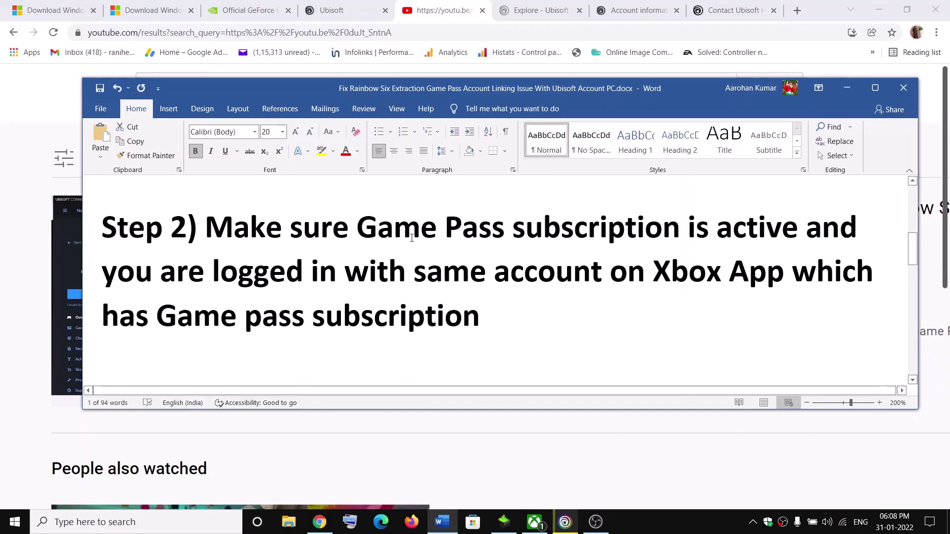
scroll(420, 239, "up", 1)
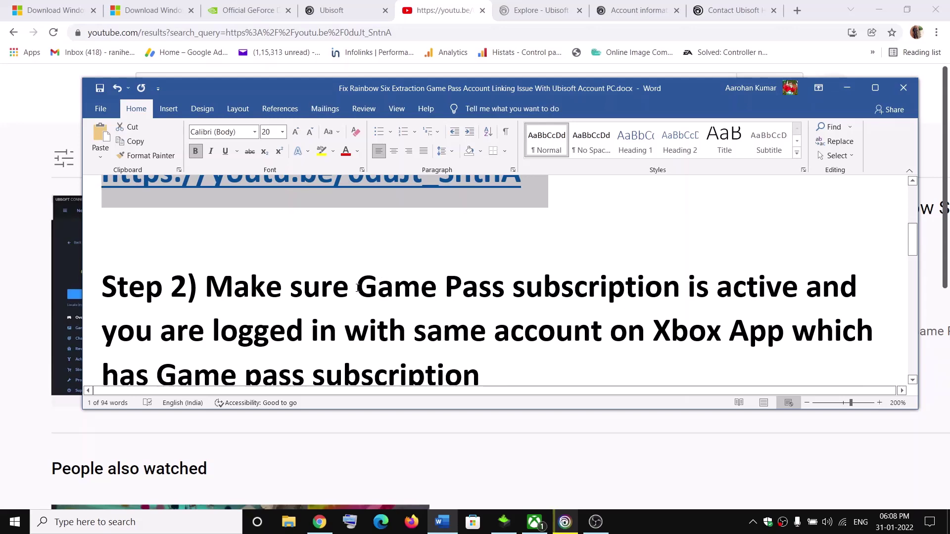
left_click_drag(357, 288, 801, 297)
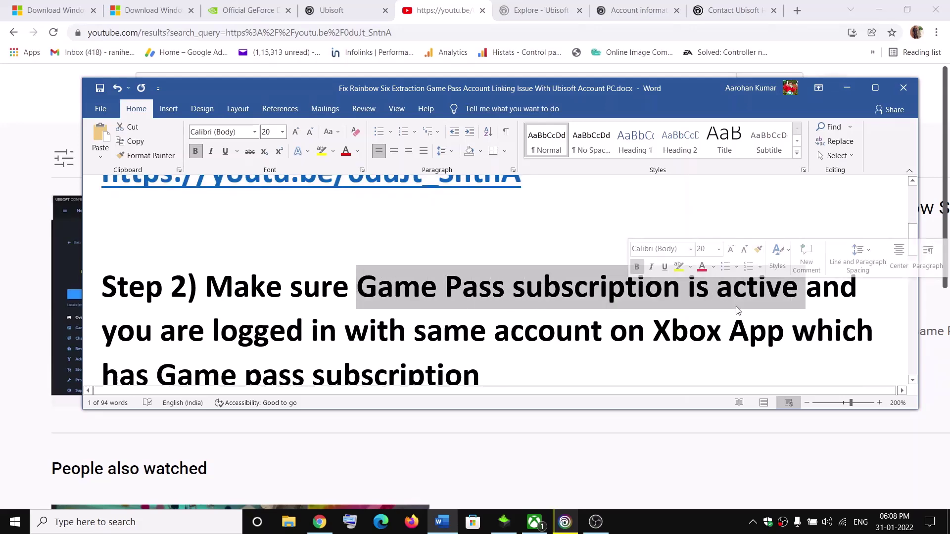
left_click(535, 522)
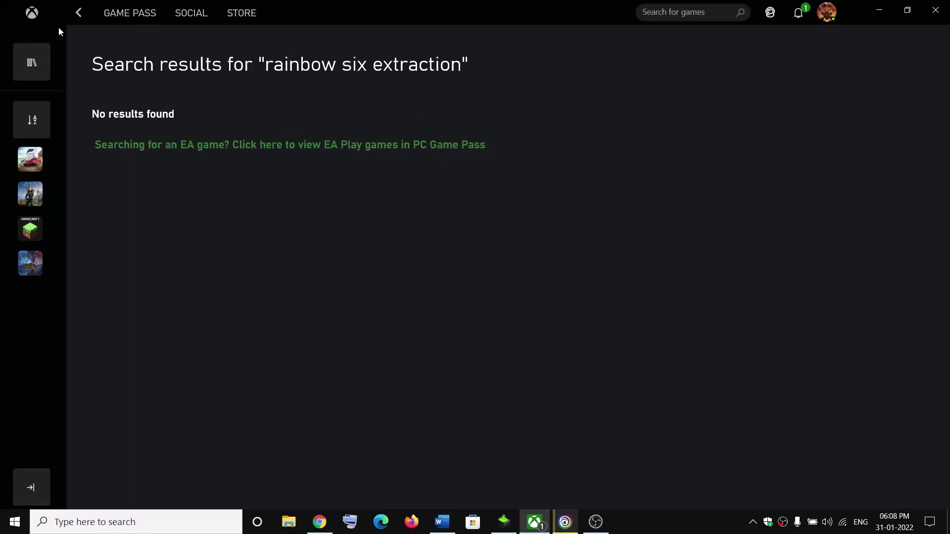
Open the Xbox Game Pass home, recheck Step 2's logged-in note, and view the signed-in account menu
left_click(129, 13)
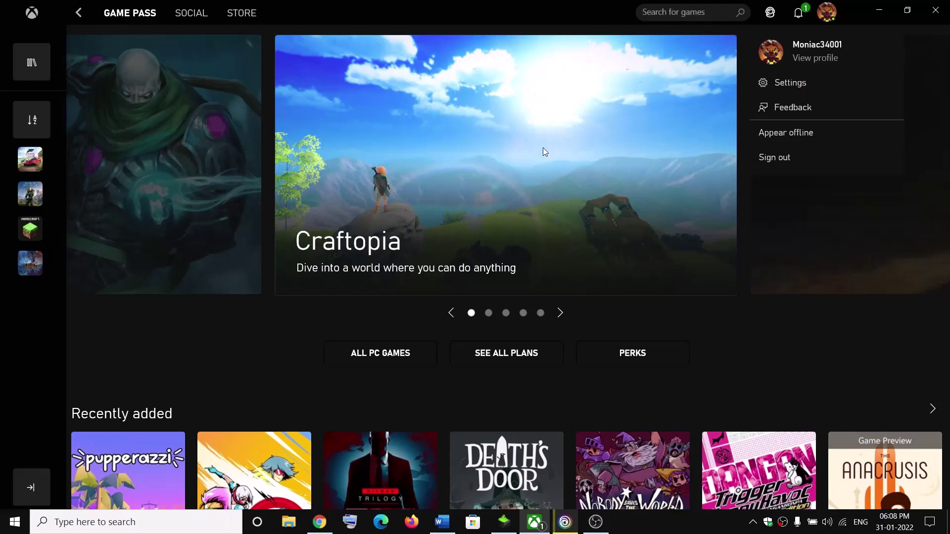
key("alt+Tab")
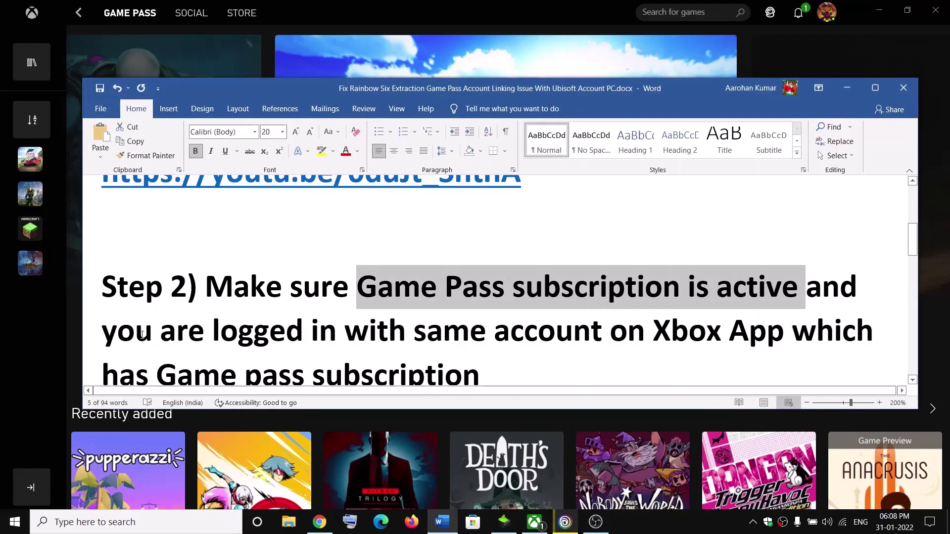
left_click_drag(103, 330, 649, 332)
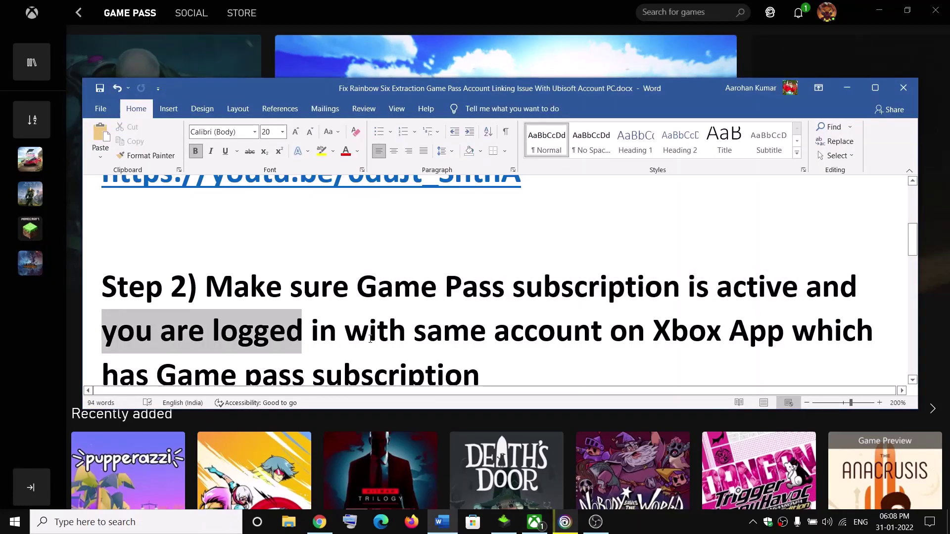
left_click(767, 340)
scroll(767, 340, "down", 1)
key("alt+Tab")
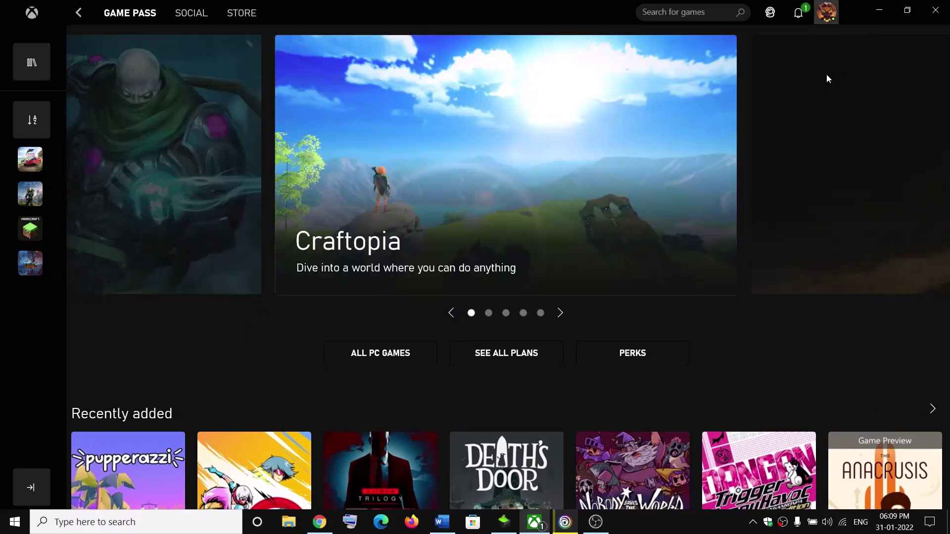
left_click(826, 13)
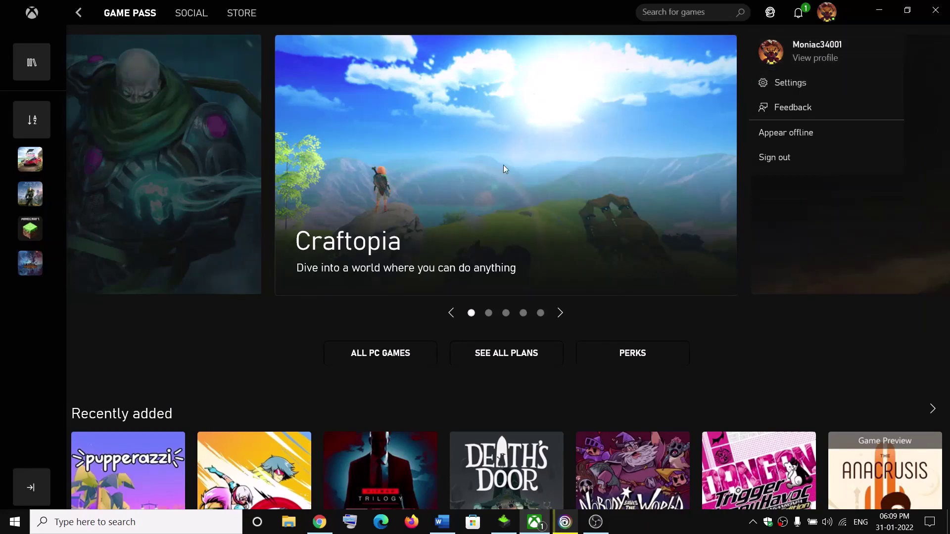
Highlight Step 3's wording in Word, including 'not on Xbox App'
key("alt+Tab")
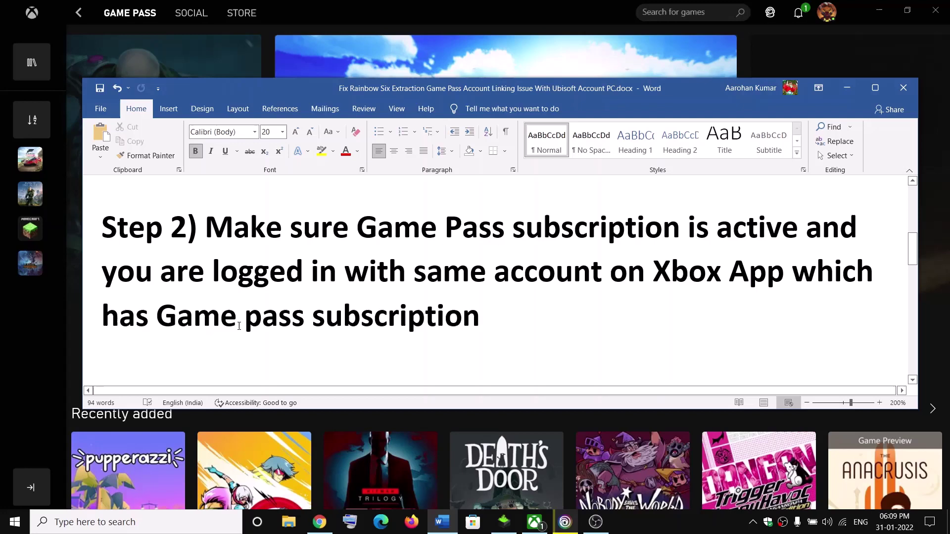
scroll(239, 326, "down", 2)
scroll(260, 319, "down", 2)
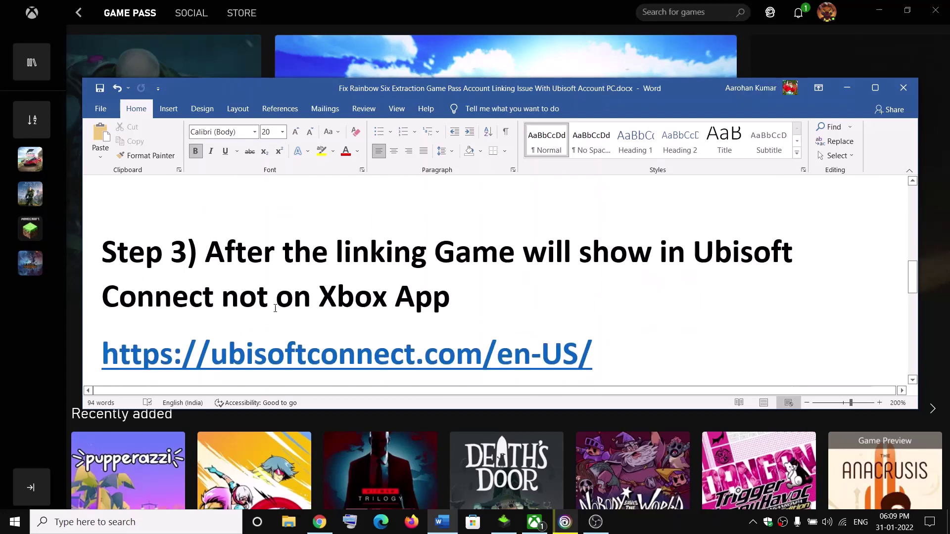
scroll(275, 308, "up", 1)
scroll(275, 307, "down", 1)
double_click(252, 252)
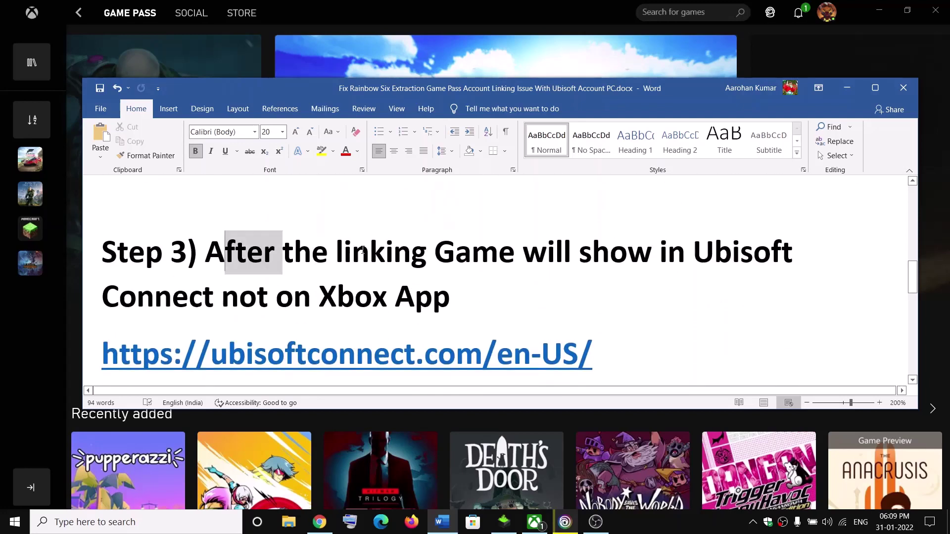
left_click_drag(253, 253, 564, 253)
left_click(450, 296)
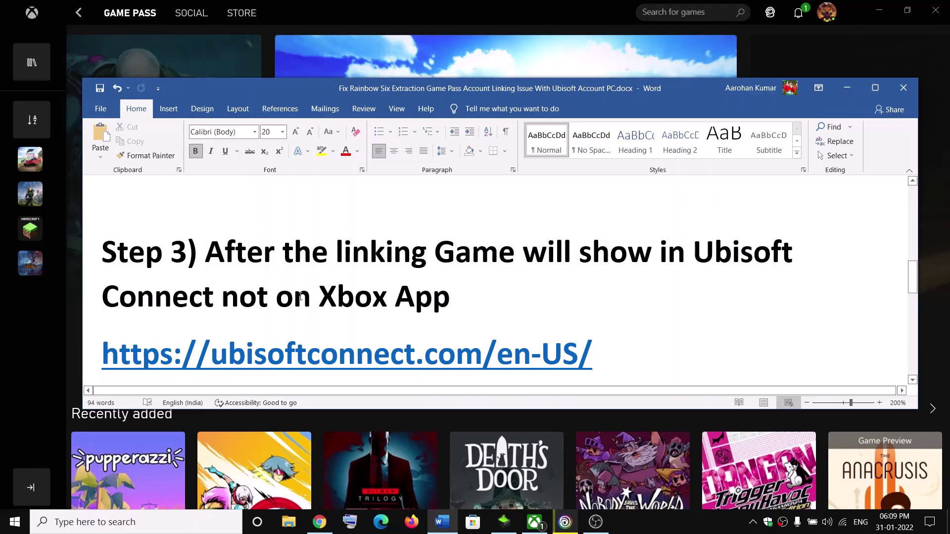
left_click_drag(221, 297, 373, 313)
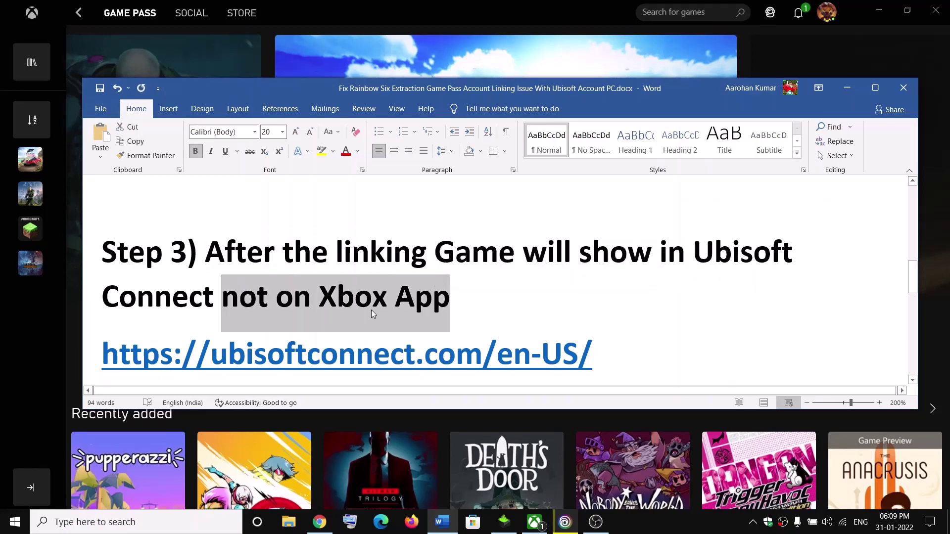
Compare against the Xbox app, then select the Step 3 heading and the Ubisoft Connect link
key("alt+Tab")
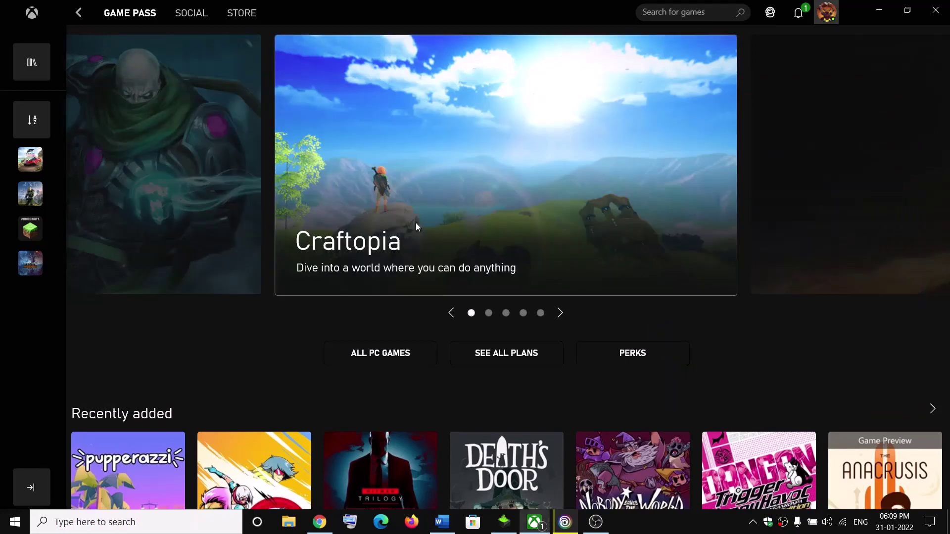
key("alt+Tab")
left_click(189, 297)
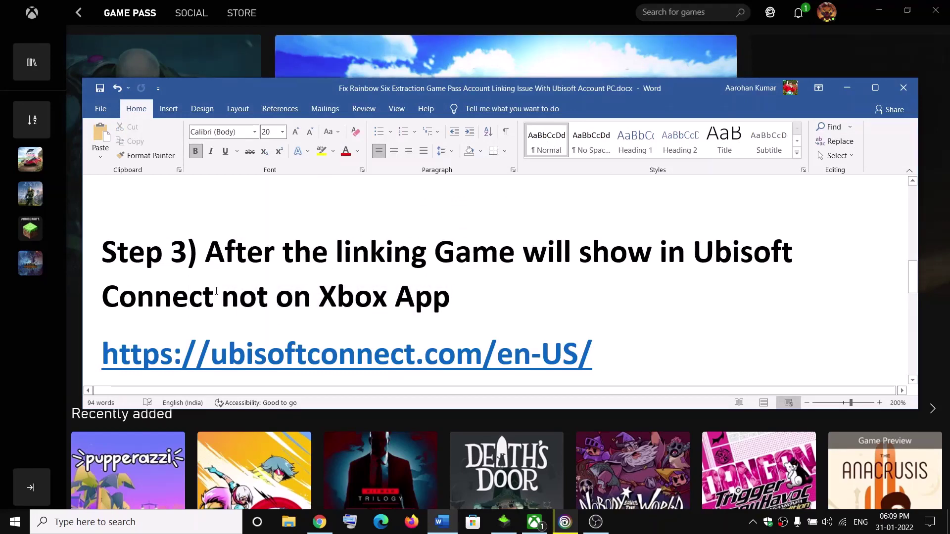
left_click_drag(216, 296, 205, 251)
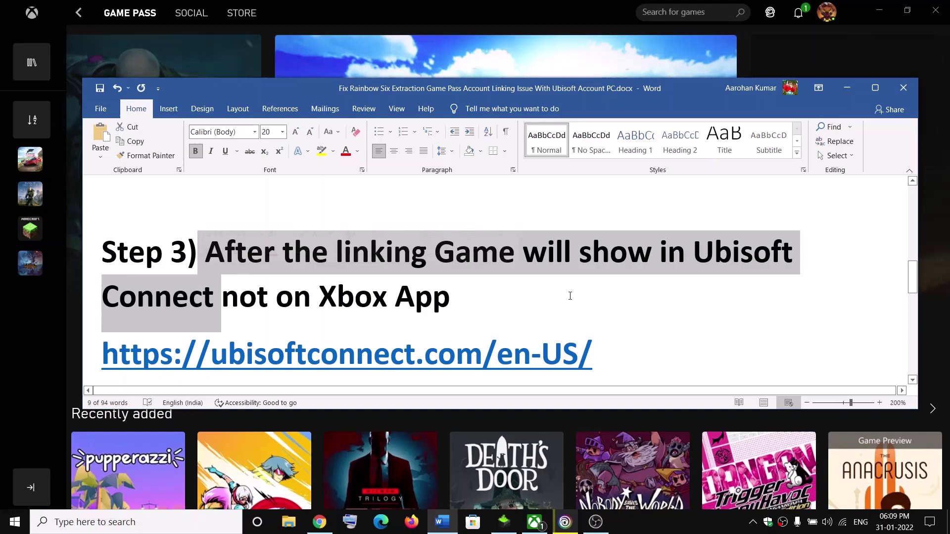
scroll(570, 296, "down", 2)
left_click_drag(617, 288, 269, 284)
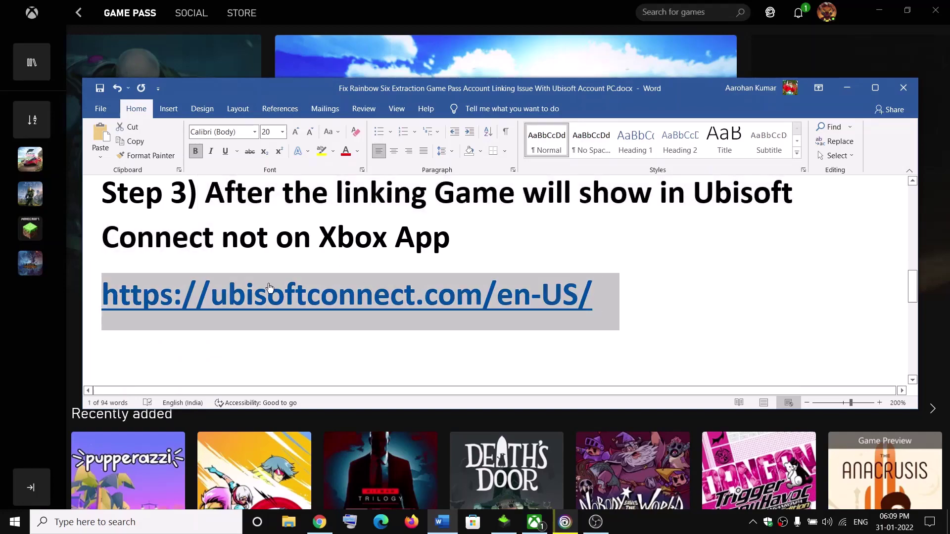
View the Ubisoft Game Pass and Ubisoft Connect homepage tabs in Chrome, then switch windows
left_click(319, 522)
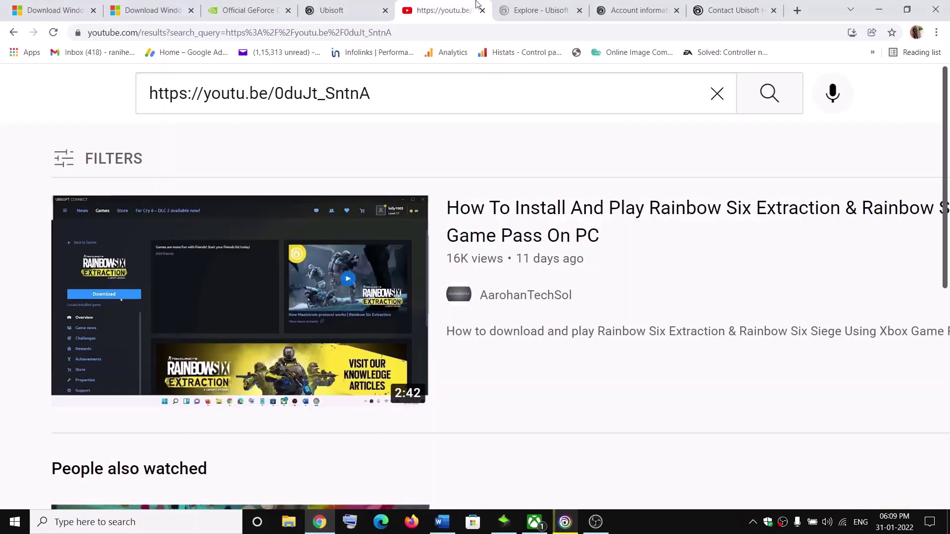
left_click(342, 11)
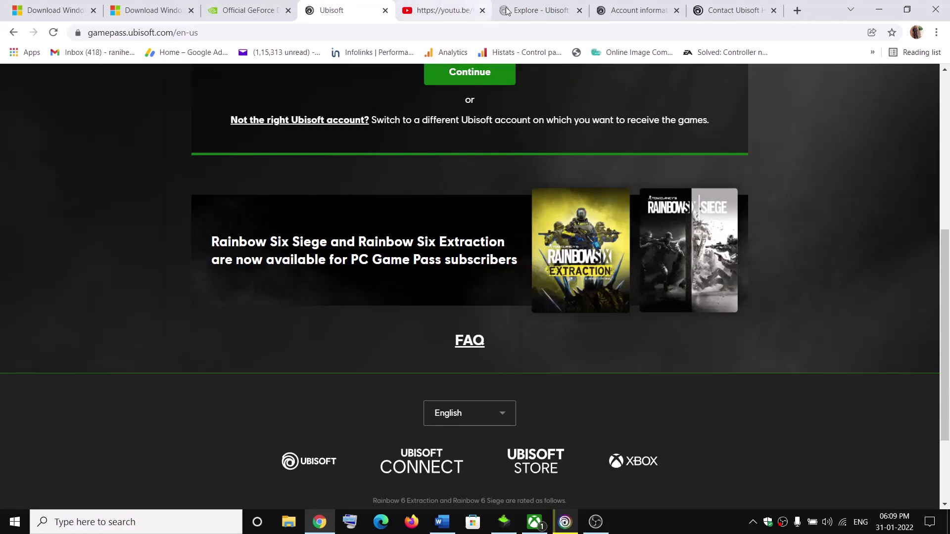
left_click(526, 11)
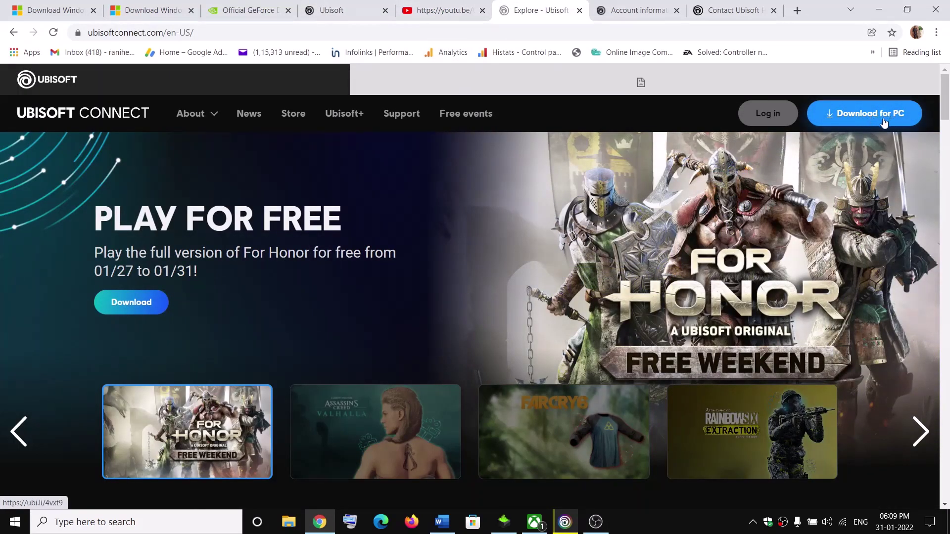
key("alt+Tab")
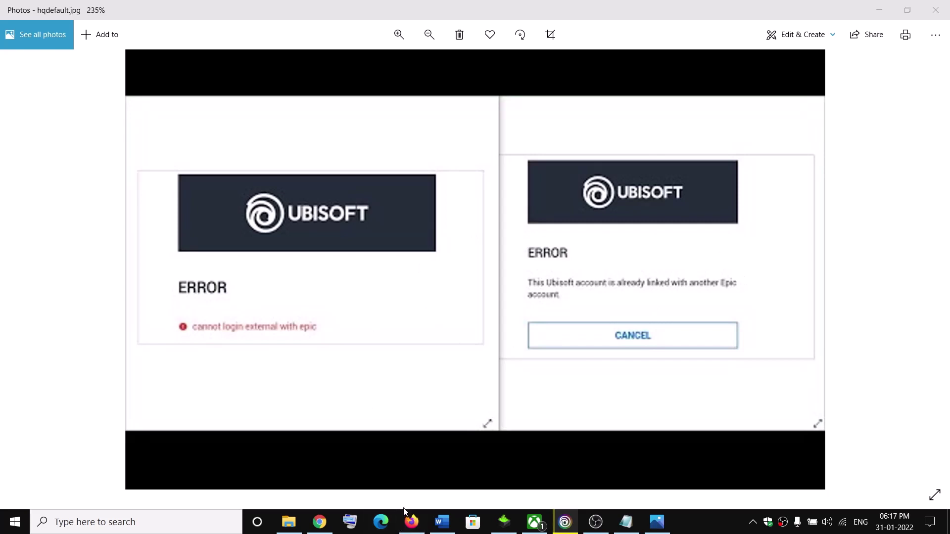
Leave the Ubisoft error screenshot and bring Chrome back to the front
left_click(319, 522)
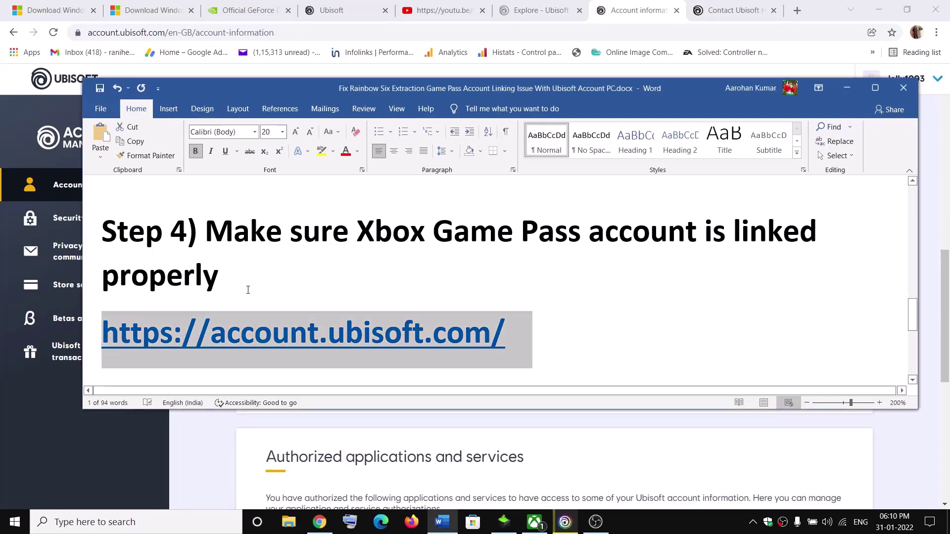
Select Step 4's heading and account.ubisoft.com link, confirm Xbox is linked, then restore Word
left_click_drag(222, 279, 207, 231)
triple_click(494, 326)
key("alt+Tab")
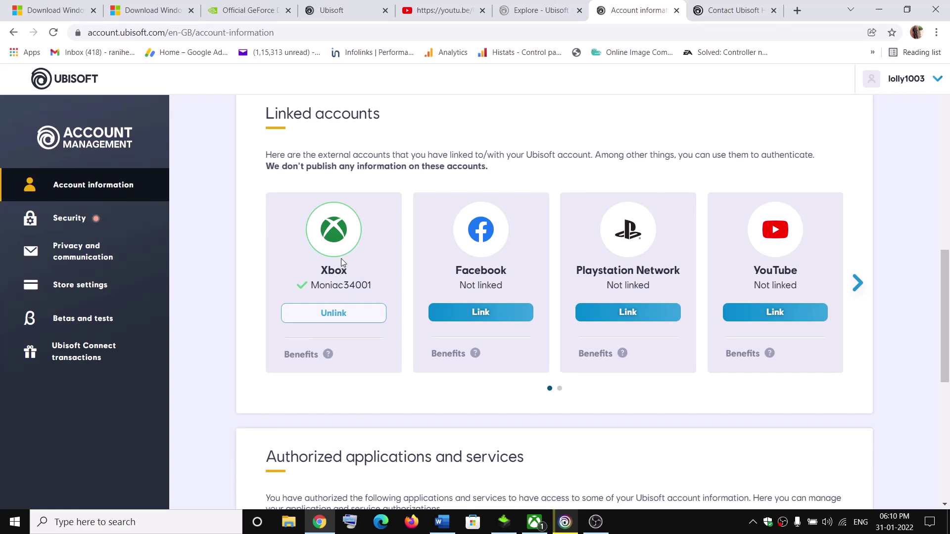
left_click(445, 9)
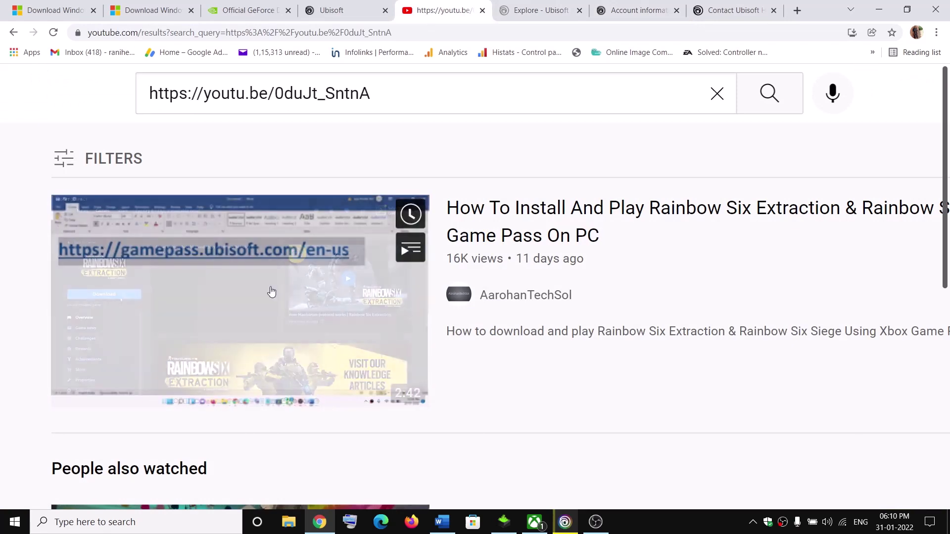
left_click(635, 10)
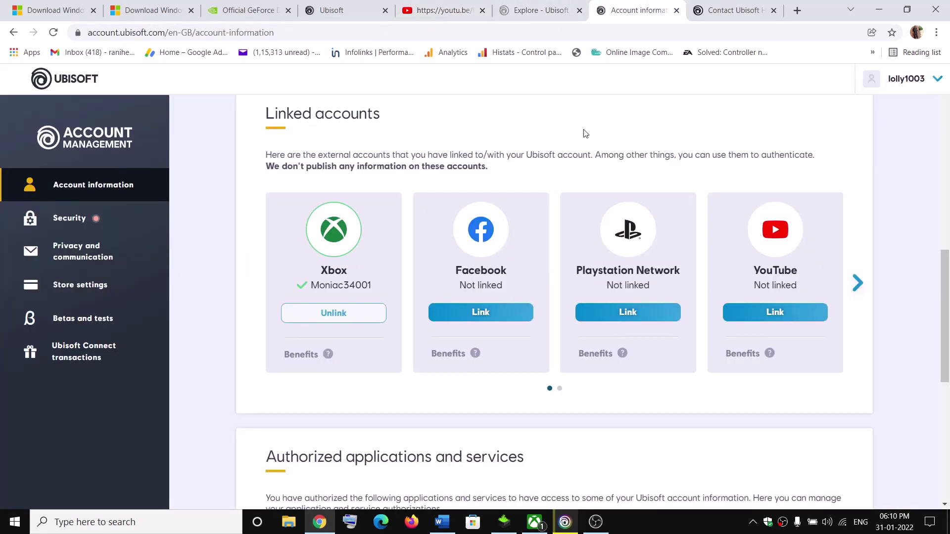
left_click(441, 521)
scroll(336, 315, "down", 3)
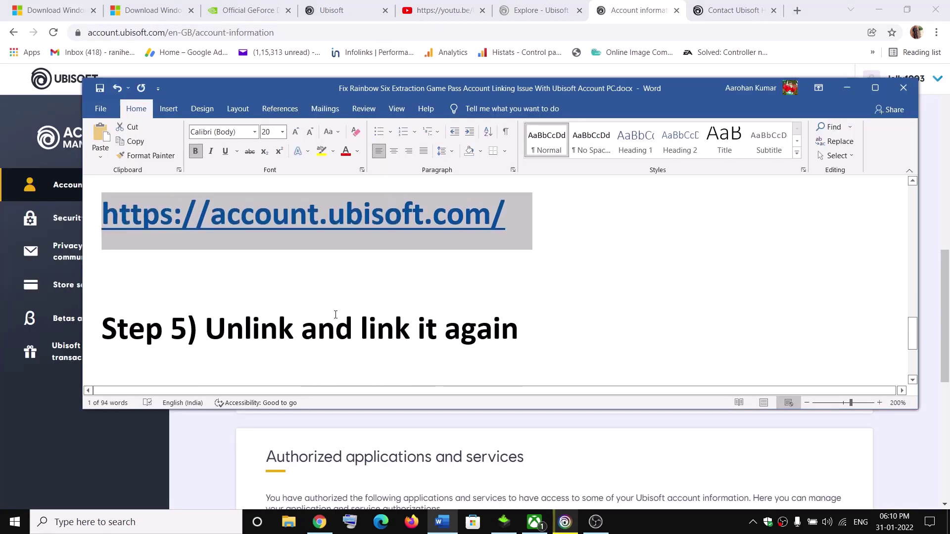
Highlight Step 5 'Unlink and link it again' and compare it with Chrome's Linked accounts page
left_click_drag(207, 329, 518, 329)
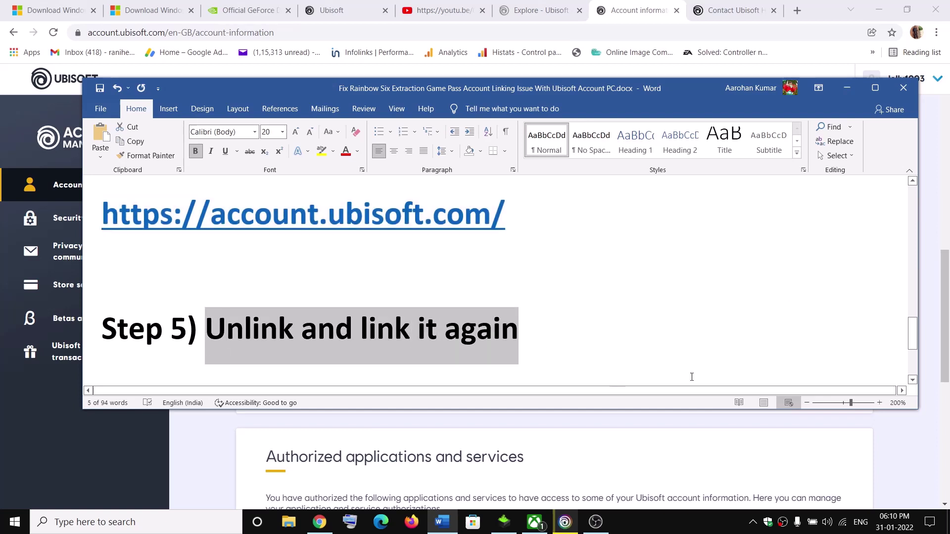
key("alt+Tab")
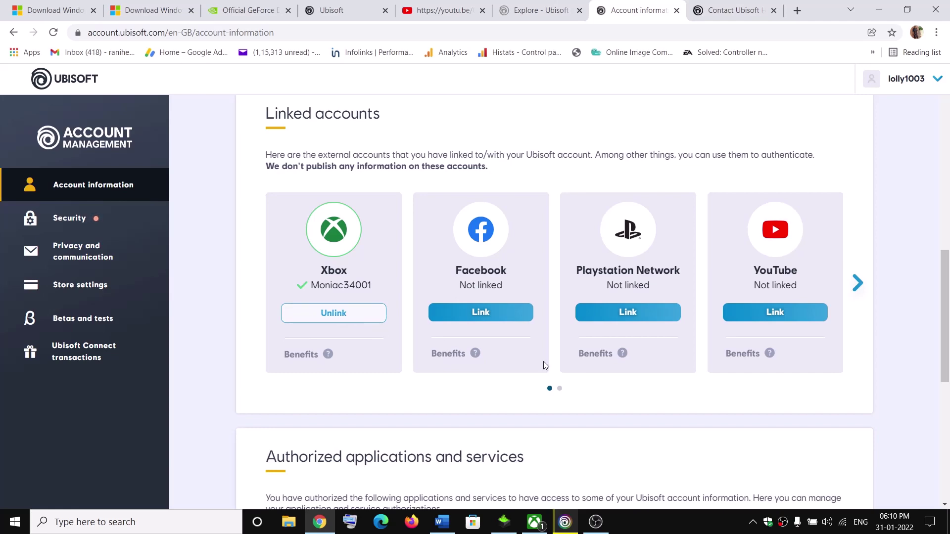
key("alt+Tab")
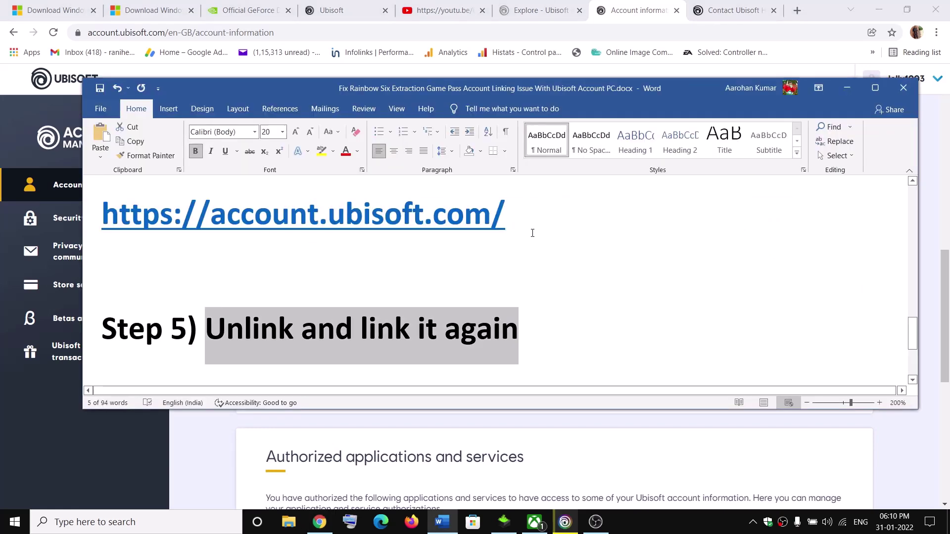
left_click(442, 9)
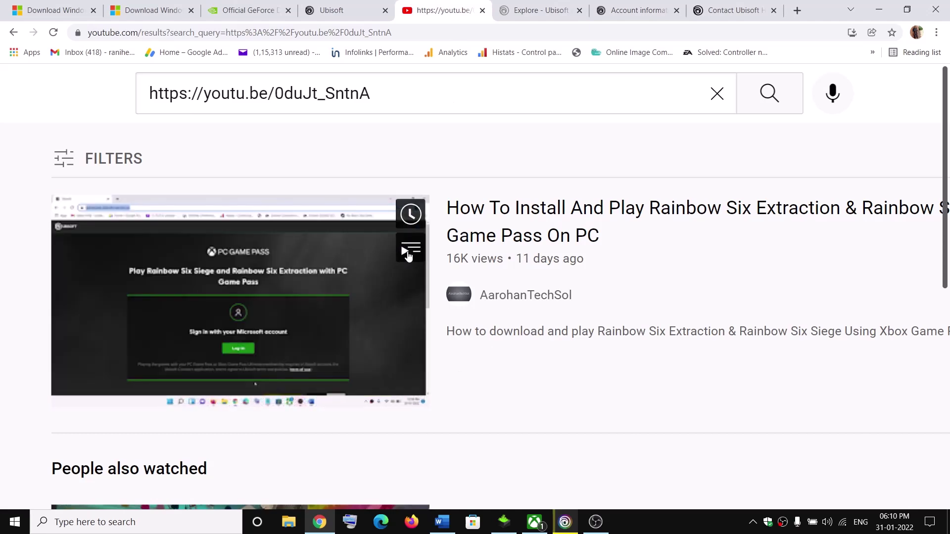
key("alt+Tab")
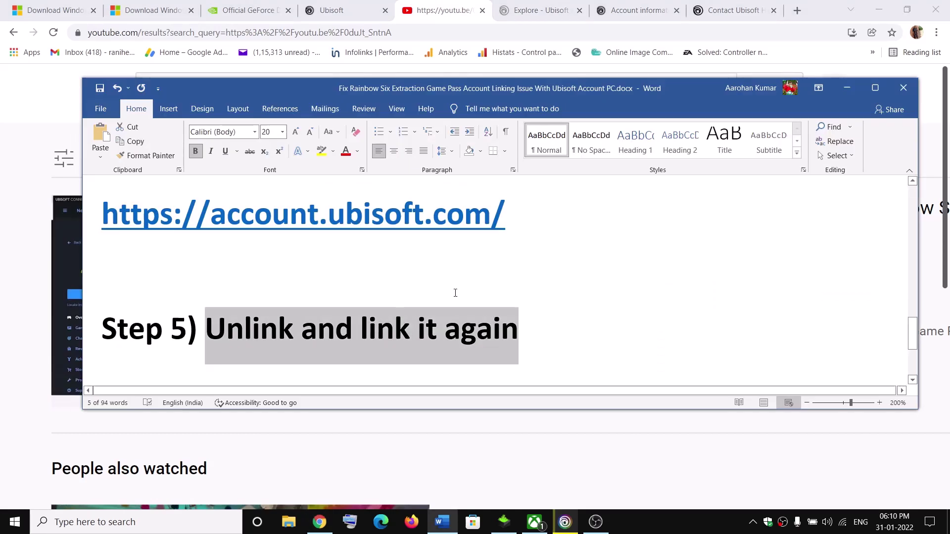
left_click(555, 330)
scroll(555, 330, "down", 3)
scroll(446, 312, "down", 2)
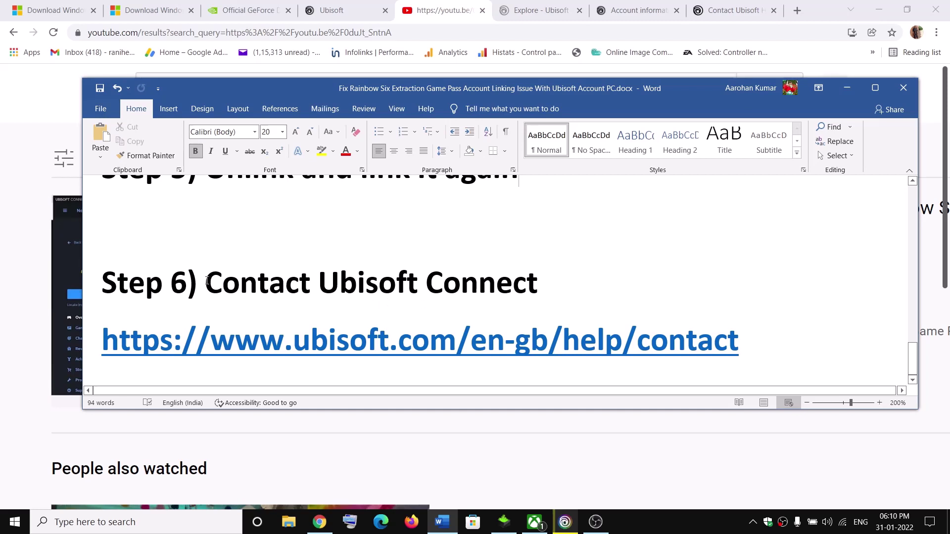
Select the Step 6 heading and Ubisoft help contact link, then view the Contact us page
left_click_drag(207, 281, 537, 285)
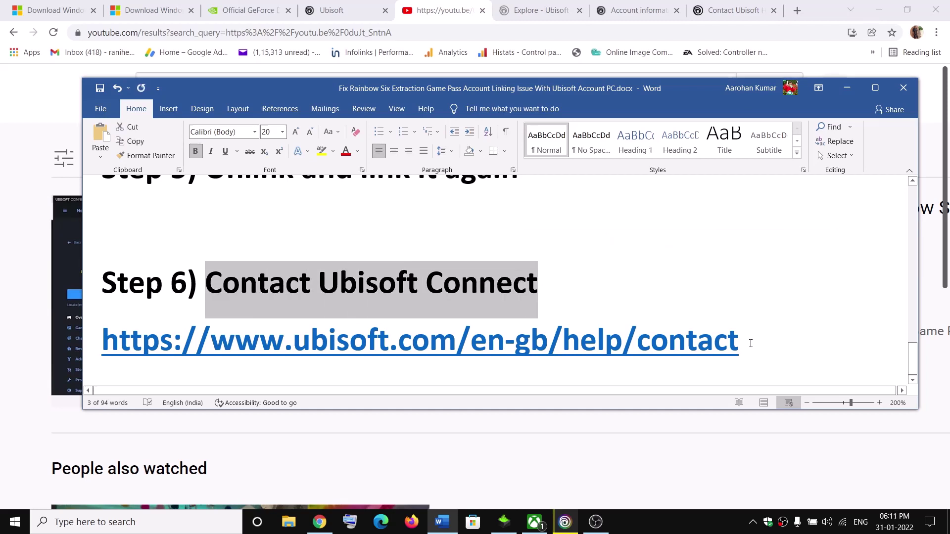
left_click_drag(800, 342, 105, 342)
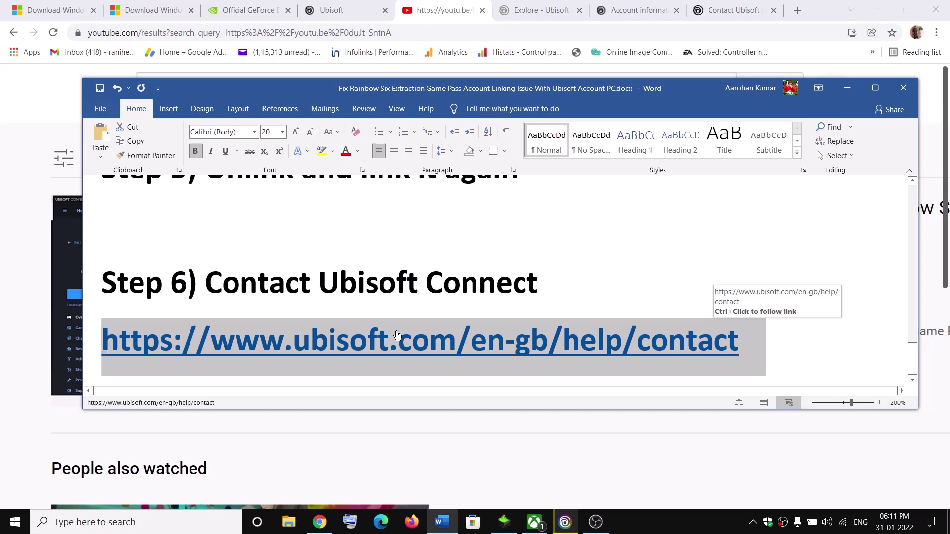
left_click(740, 14)
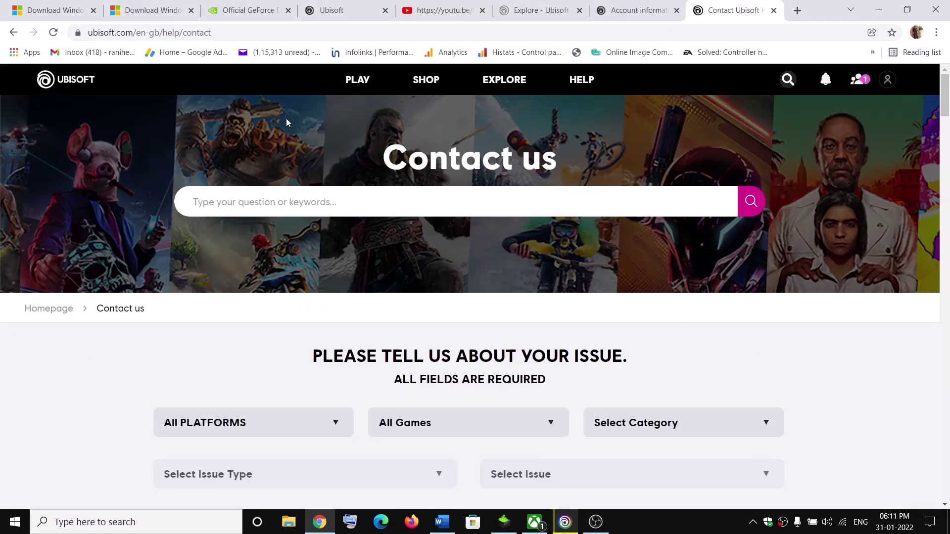
scroll(502, 261, "down", 5)
scroll(502, 260, "down", 5)
scroll(520, 263, "down", 4)
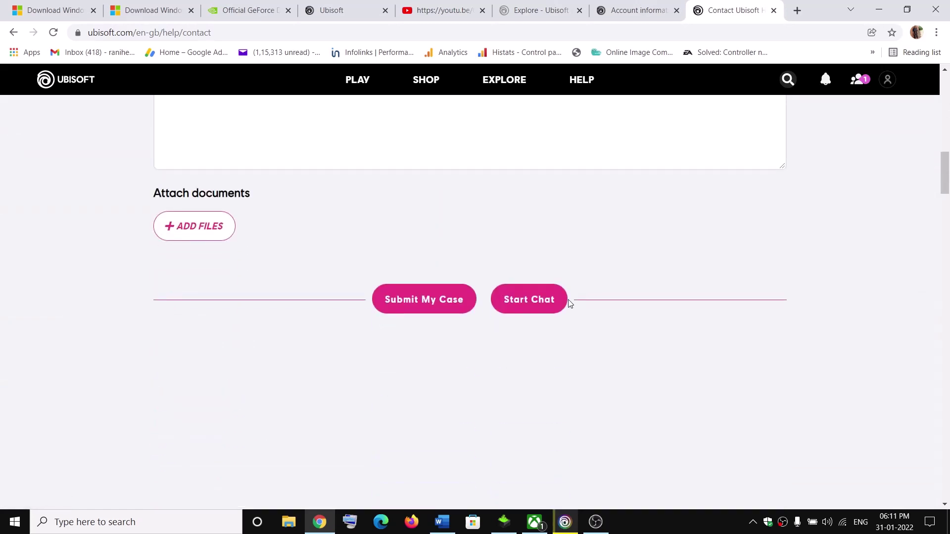
scroll(534, 266, "down", 1)
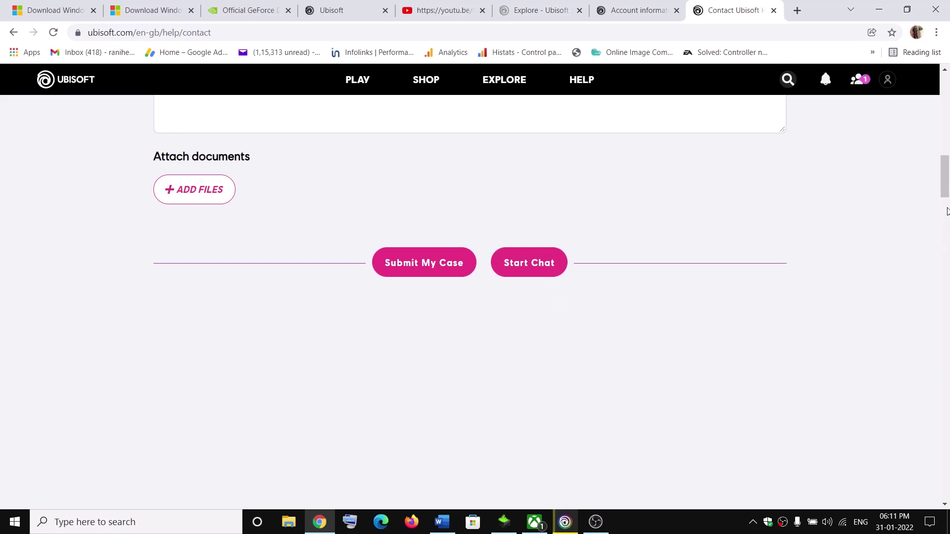
left_click_drag(945, 178, 945, 160)
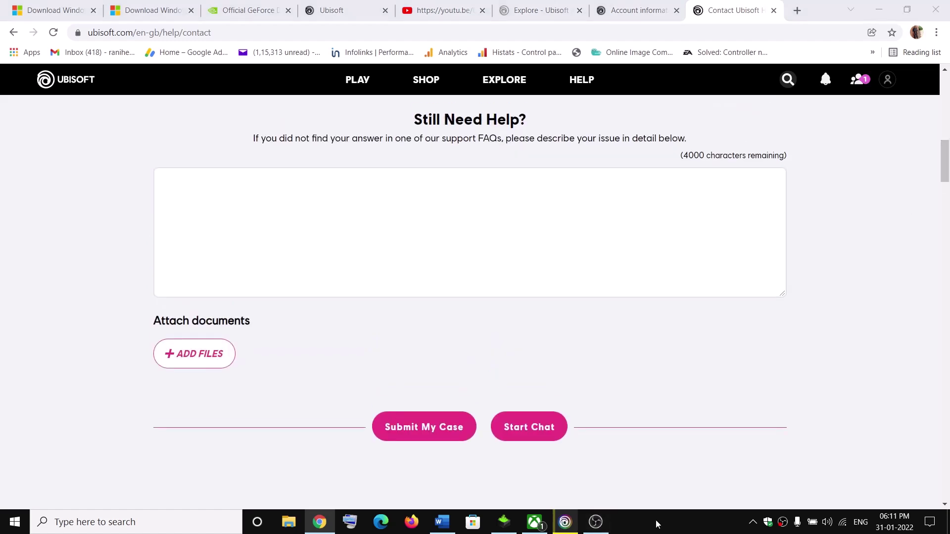